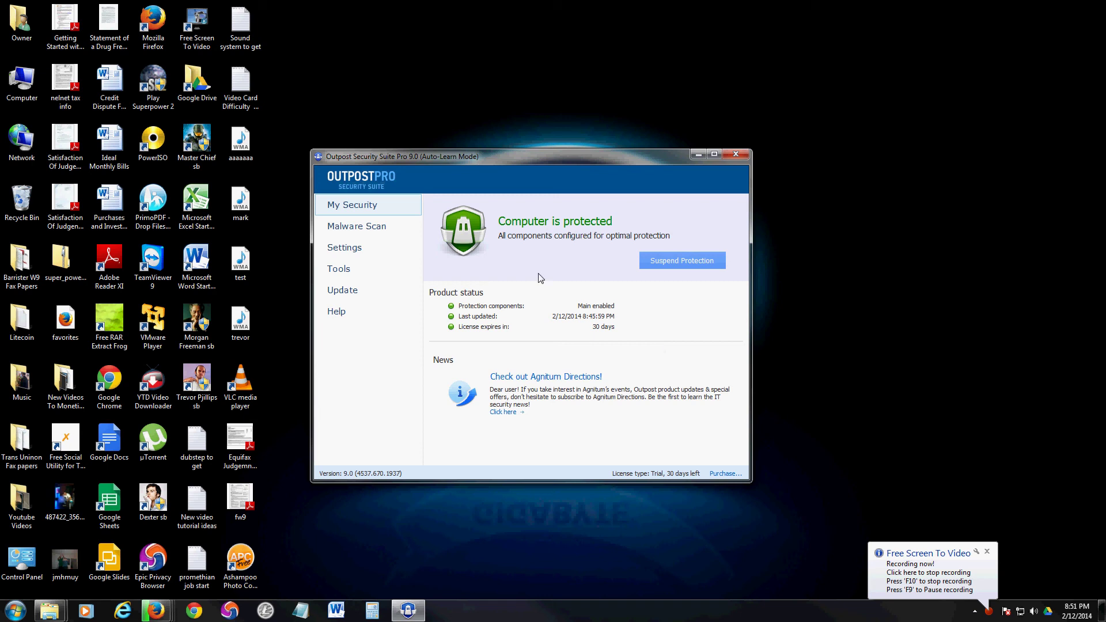
Step: Start suspending protection, then cancel without suspending it
left_click_drag(498, 158, 501, 161)
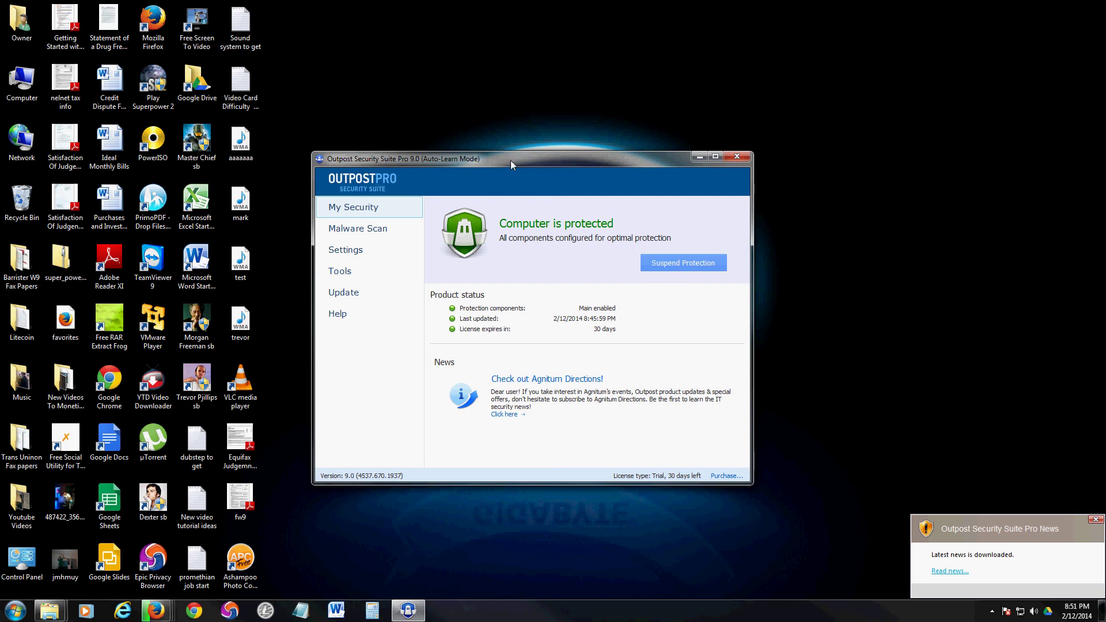
left_click_drag(511, 160, 515, 159)
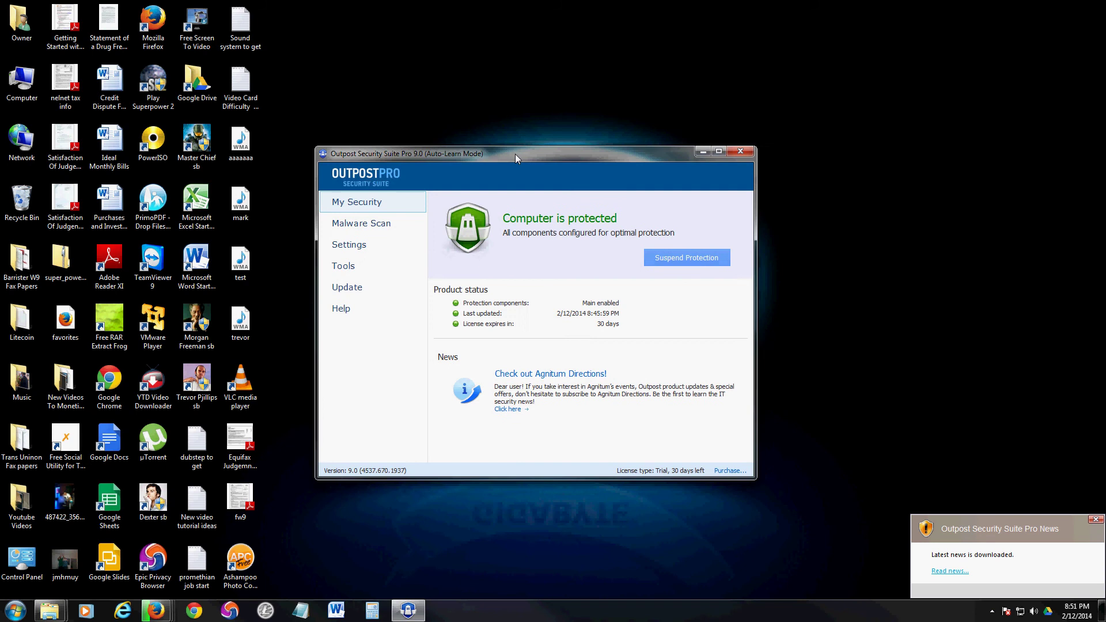
left_click(682, 258)
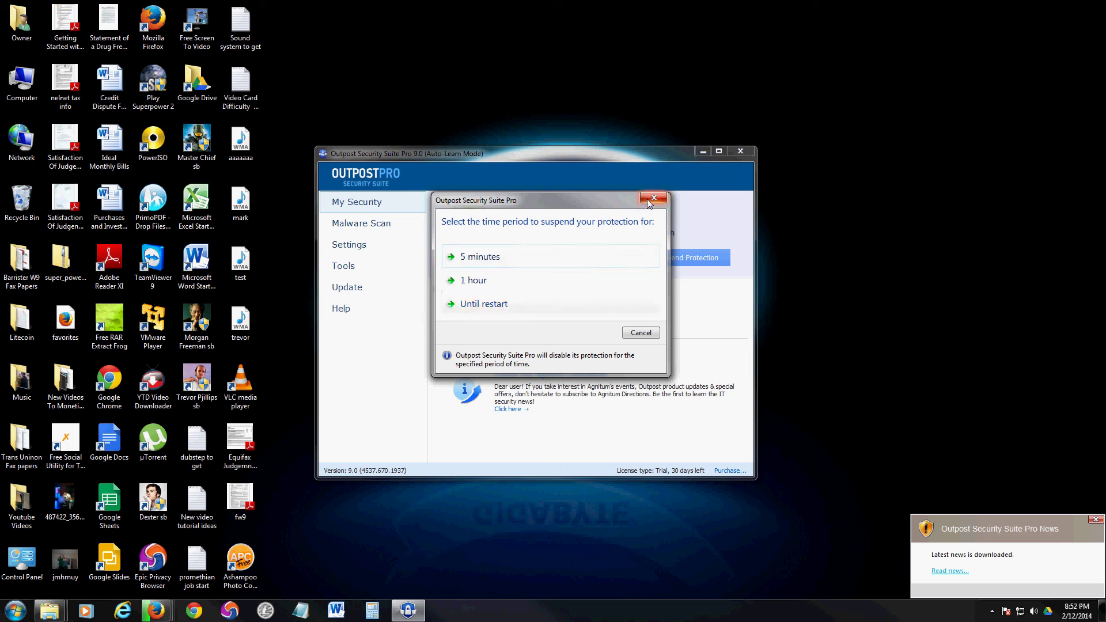
left_click(661, 333)
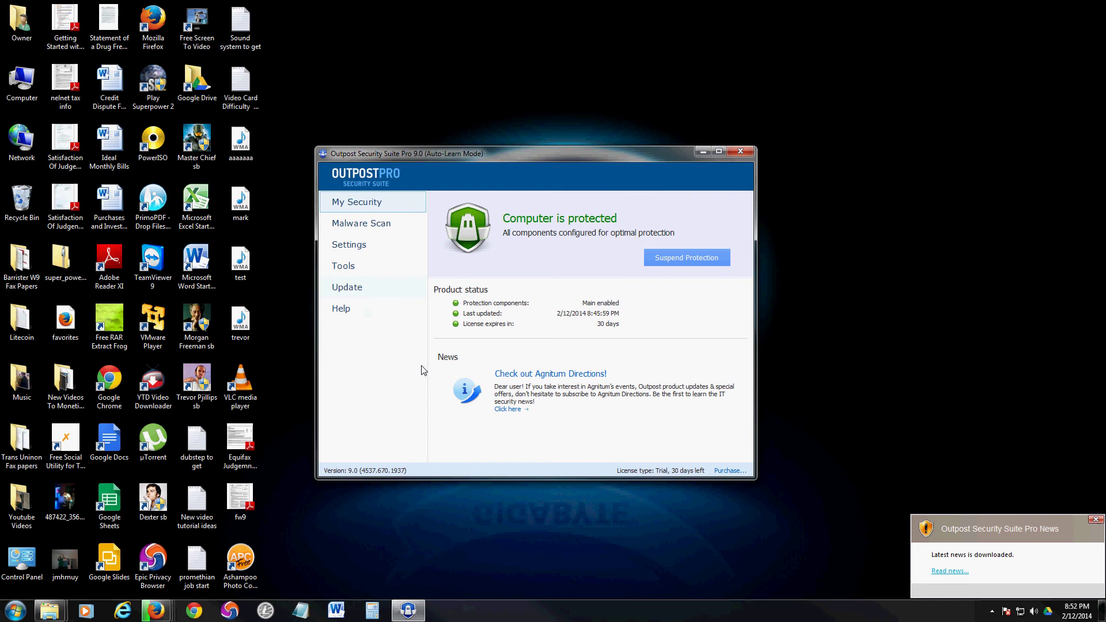
Step: Check the Update page for signature status, then bring up the Malware Scan options
left_click_drag(432, 153, 425, 152)
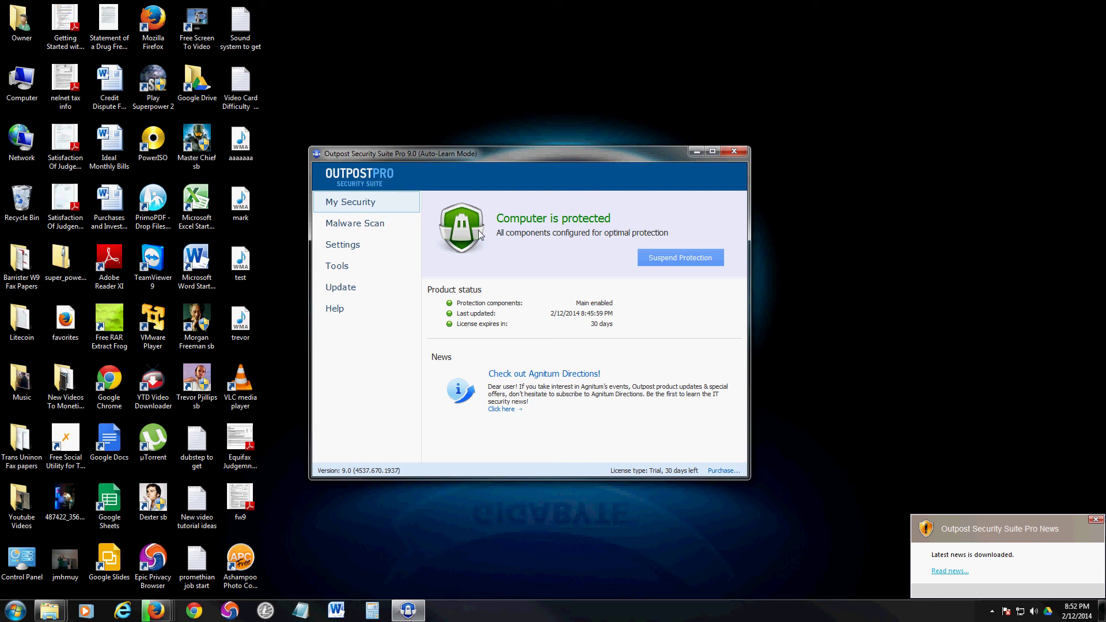
left_click(341, 291)
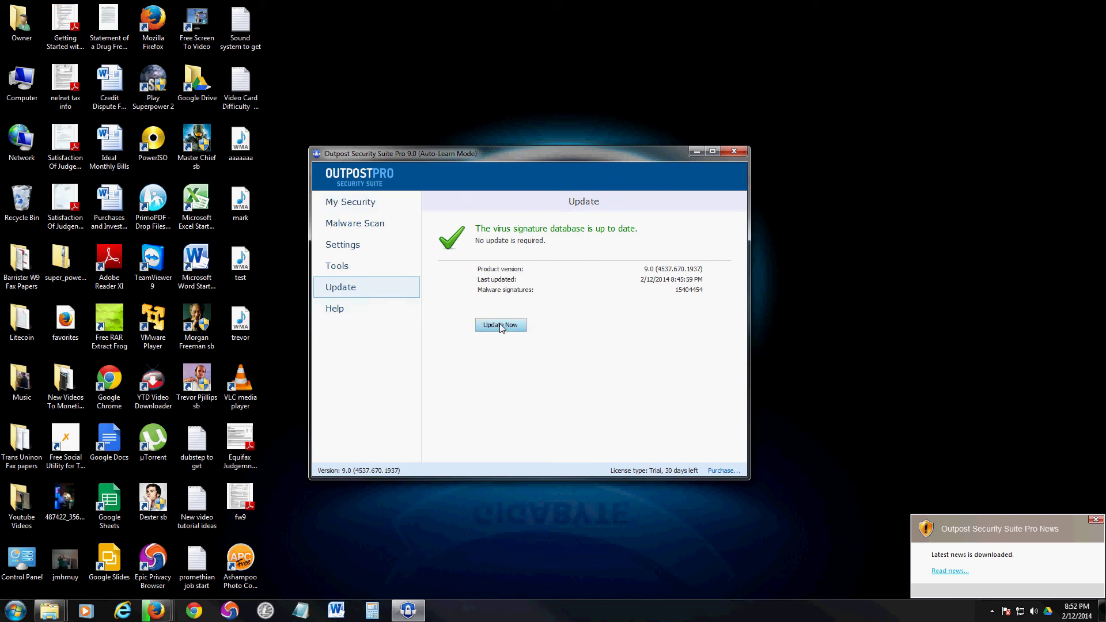
left_click(354, 225)
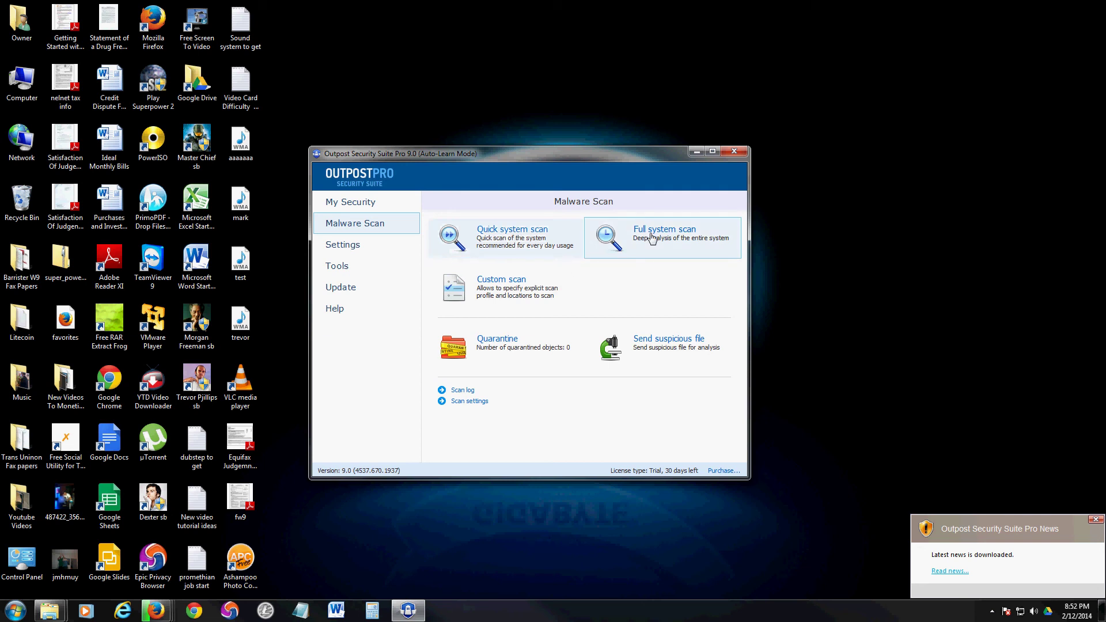
left_click(494, 293)
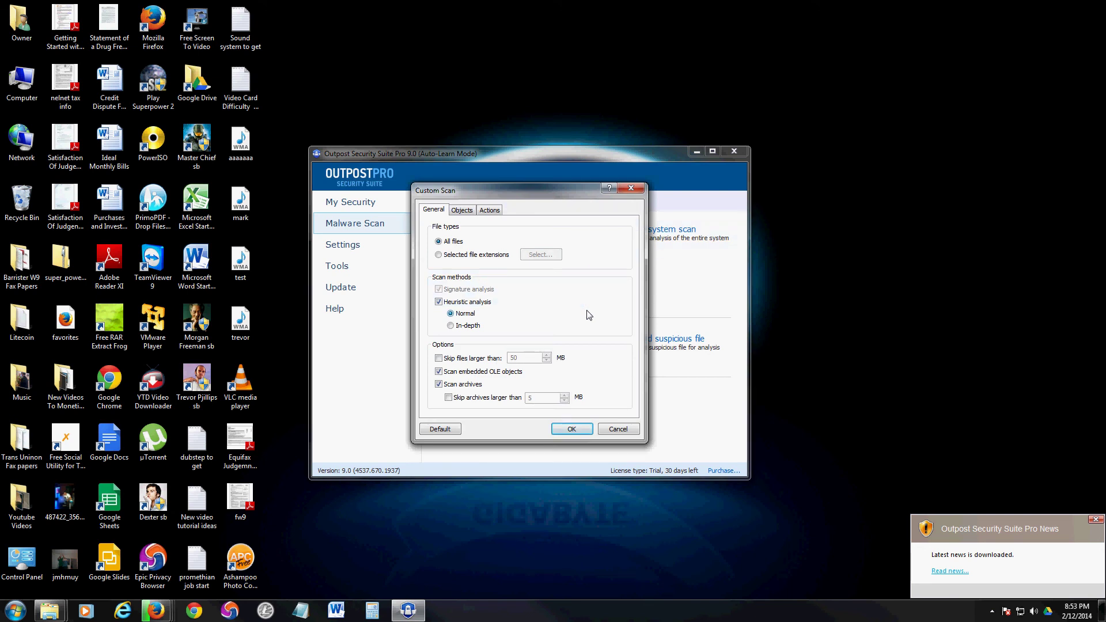
left_click(455, 260)
left_click(537, 257)
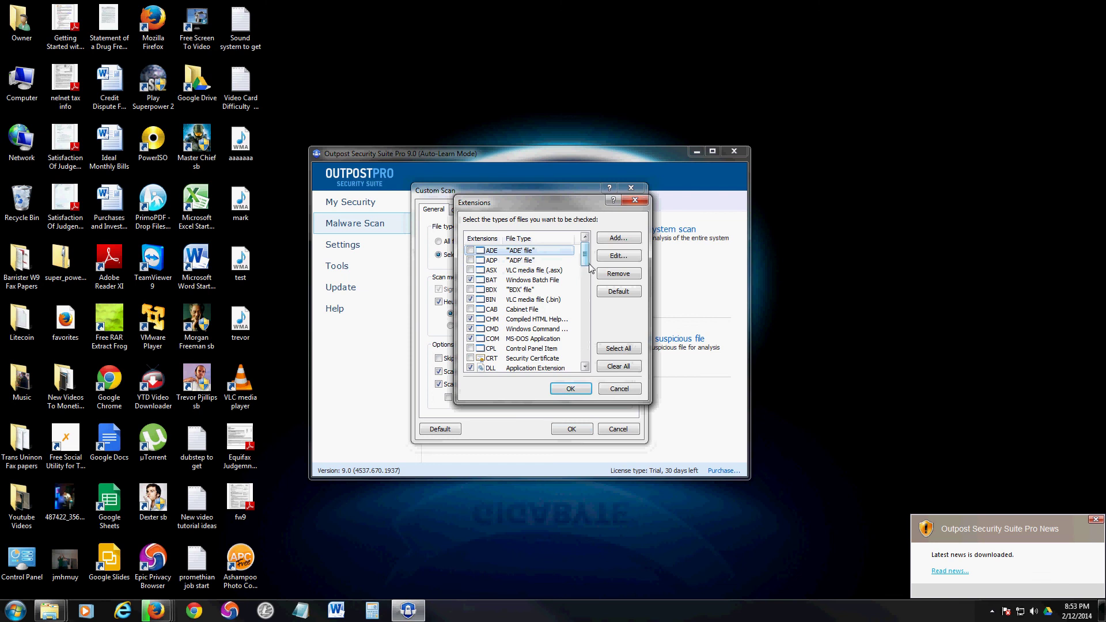
left_click(635, 200)
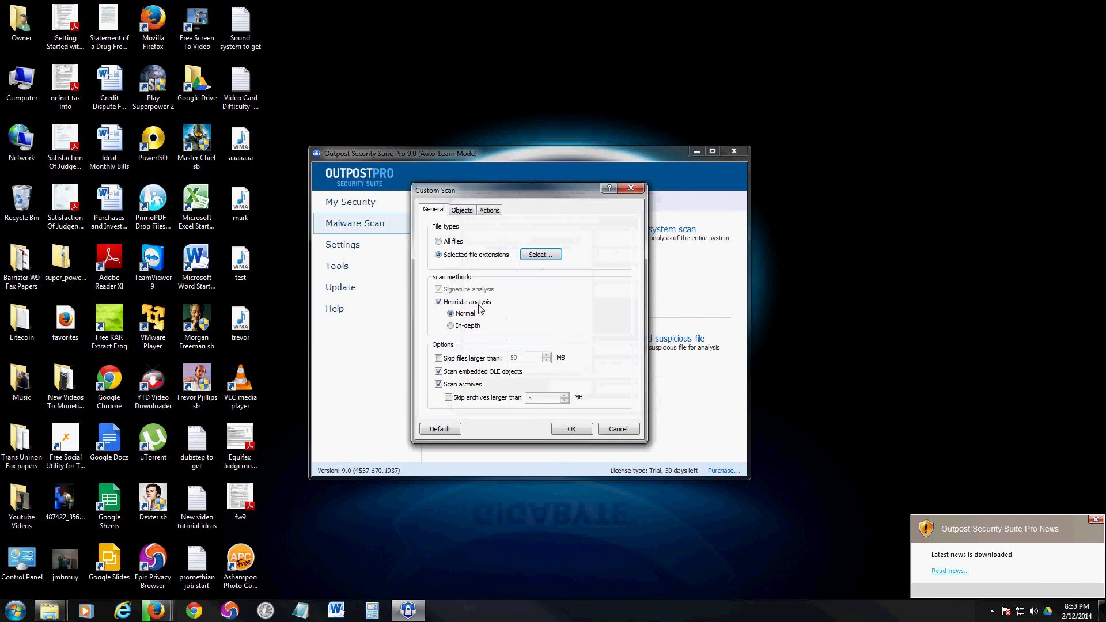
left_click(471, 212)
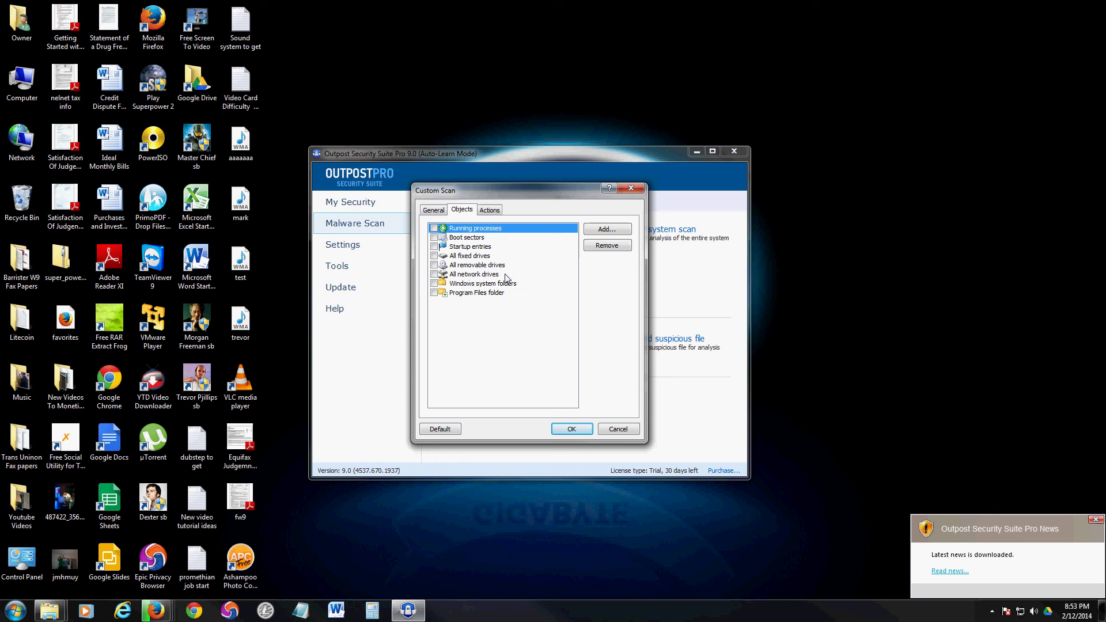
left_click(437, 268)
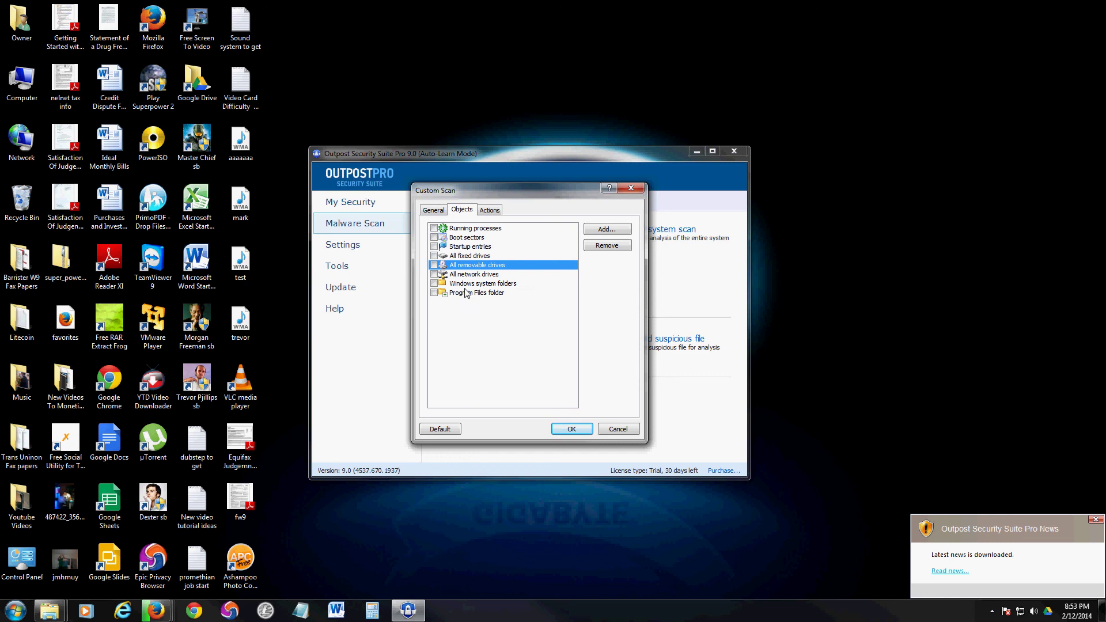
left_click(602, 232)
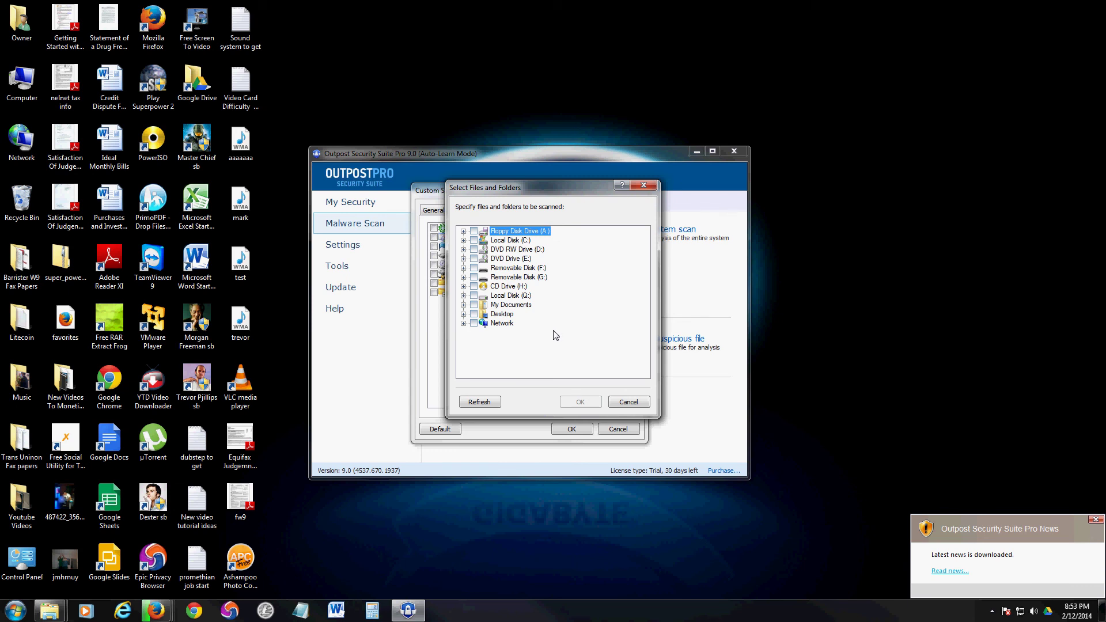
left_click(520, 278)
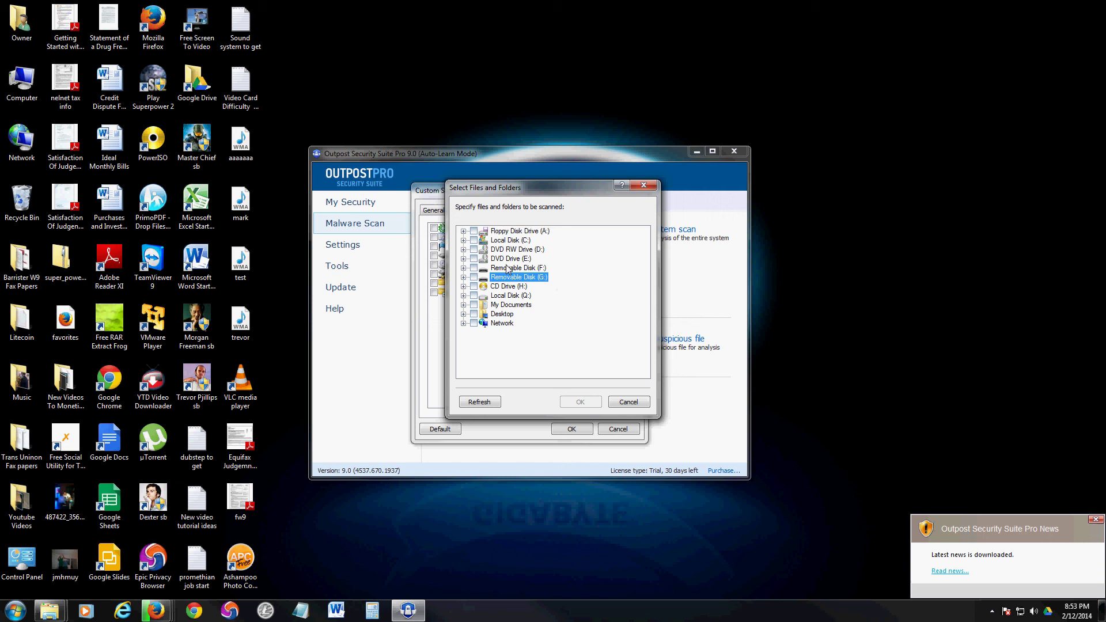
left_click(646, 192)
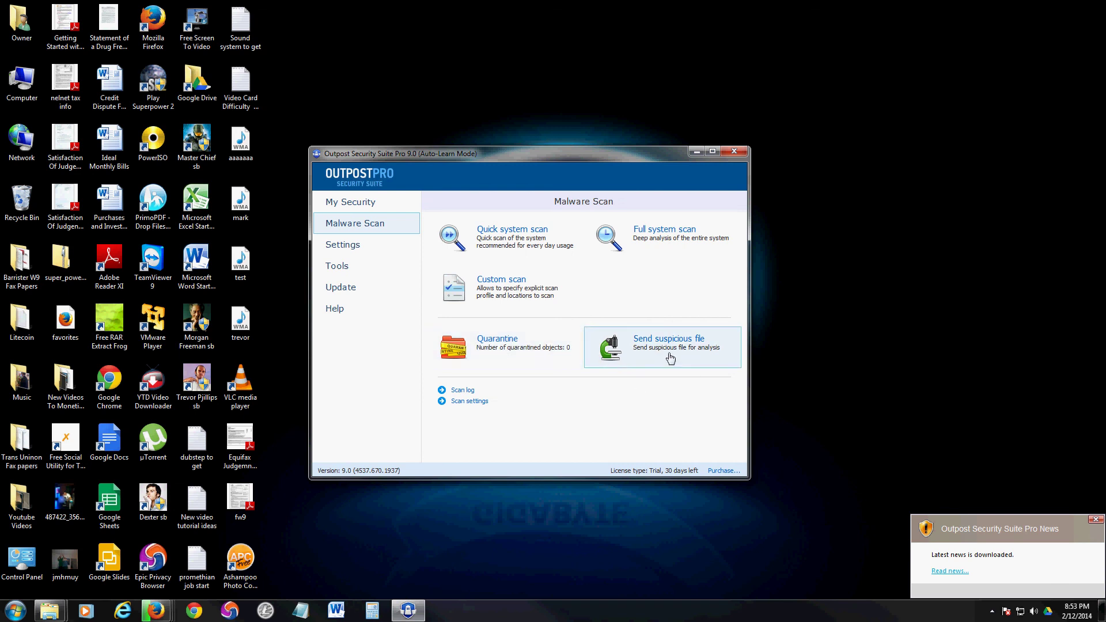
Step: Open Agnitum's Submit a File web page in Firefox from the Send suspicious file tile
mouse_move(433, 154)
left_mouse_down()
mouse_move(445, 161)
mouse_move(433, 153)
left_mouse_up()
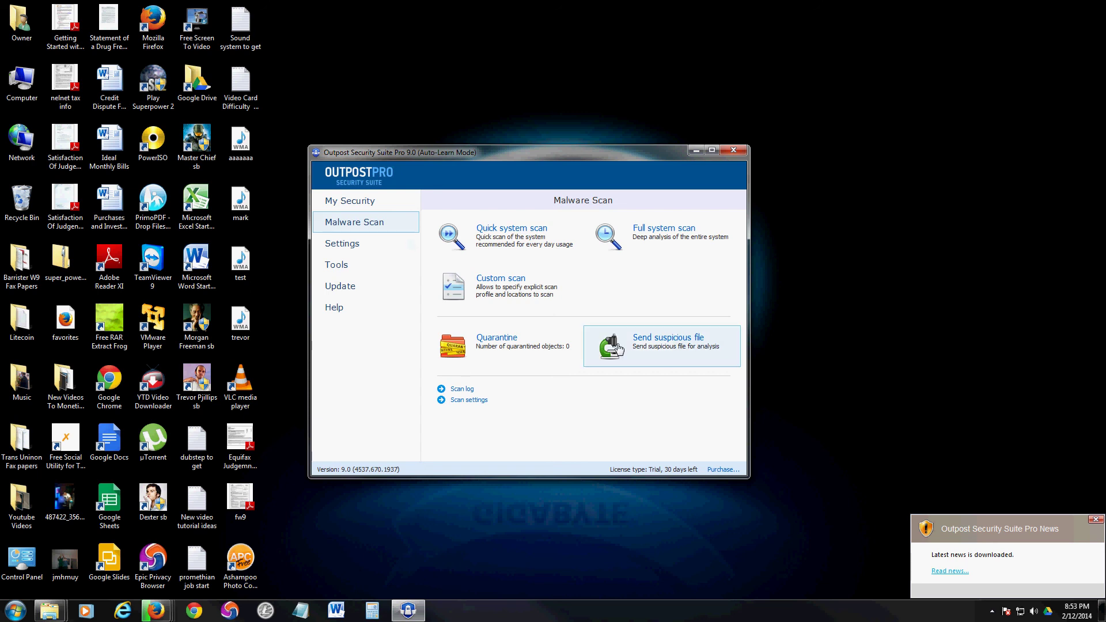
left_click(636, 349)
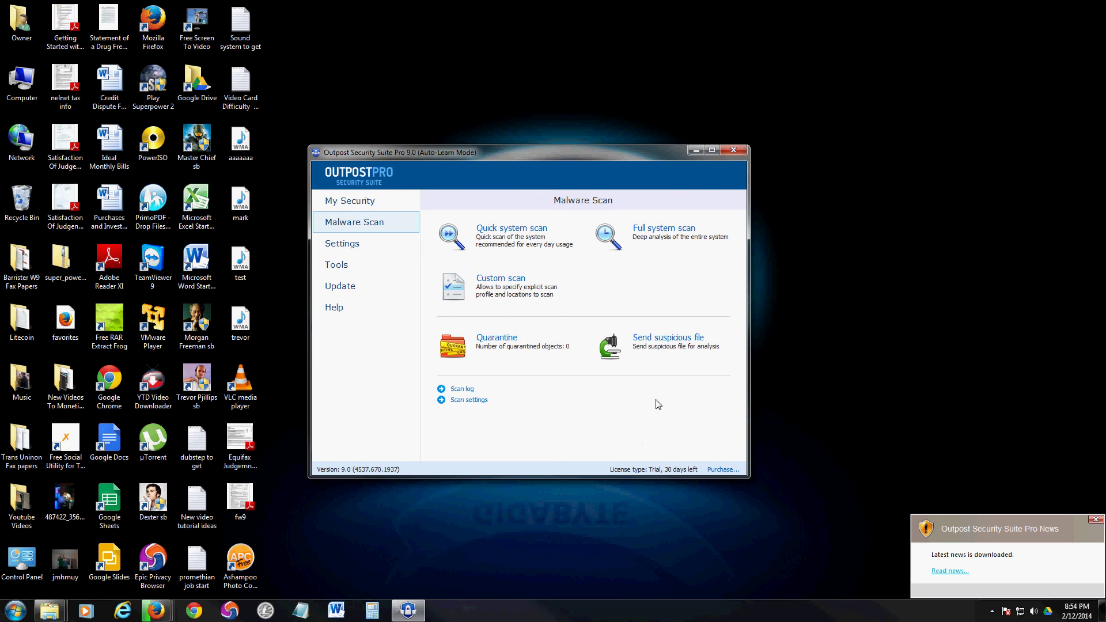
left_click(644, 342)
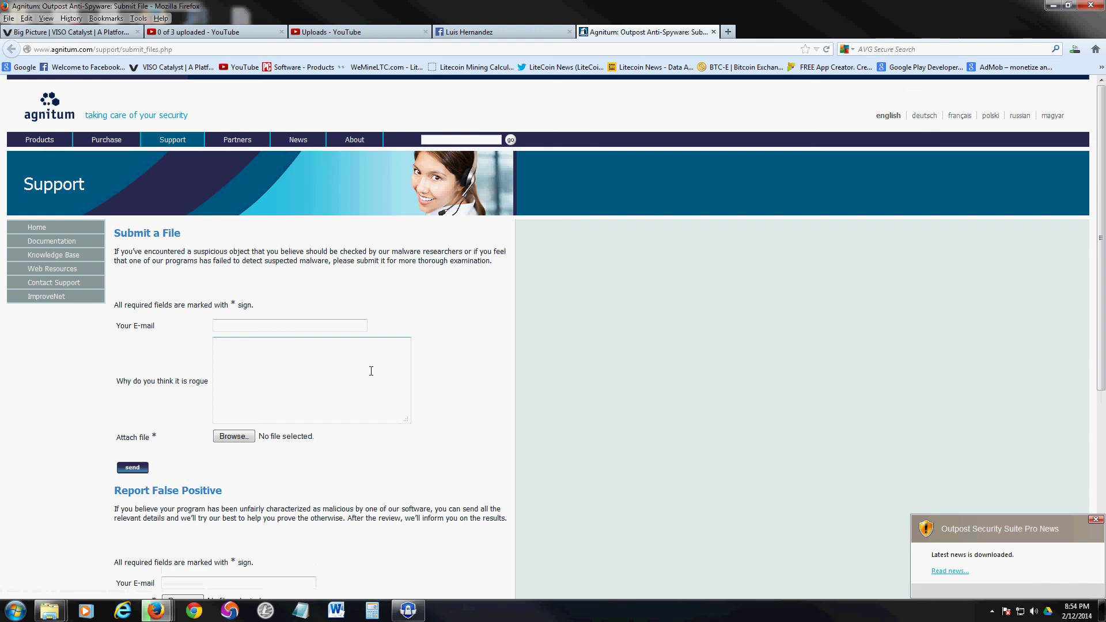
scroll(242, 419, "down", 3)
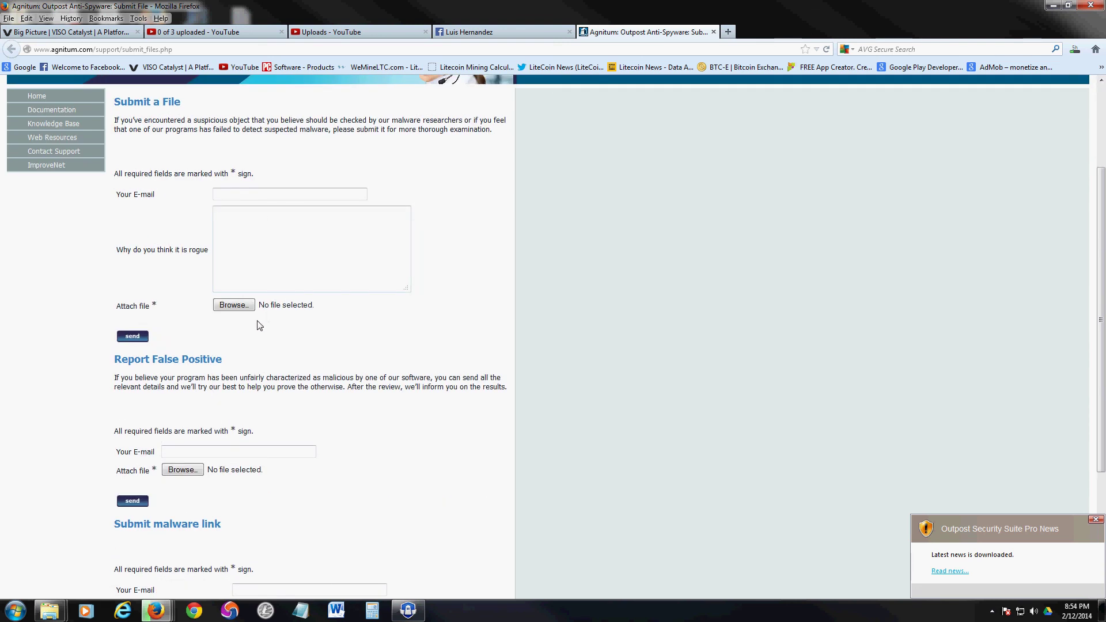
Step: Minimize Firefox to bring Outpost's Malware Scan page back into view
left_click(1051, 6)
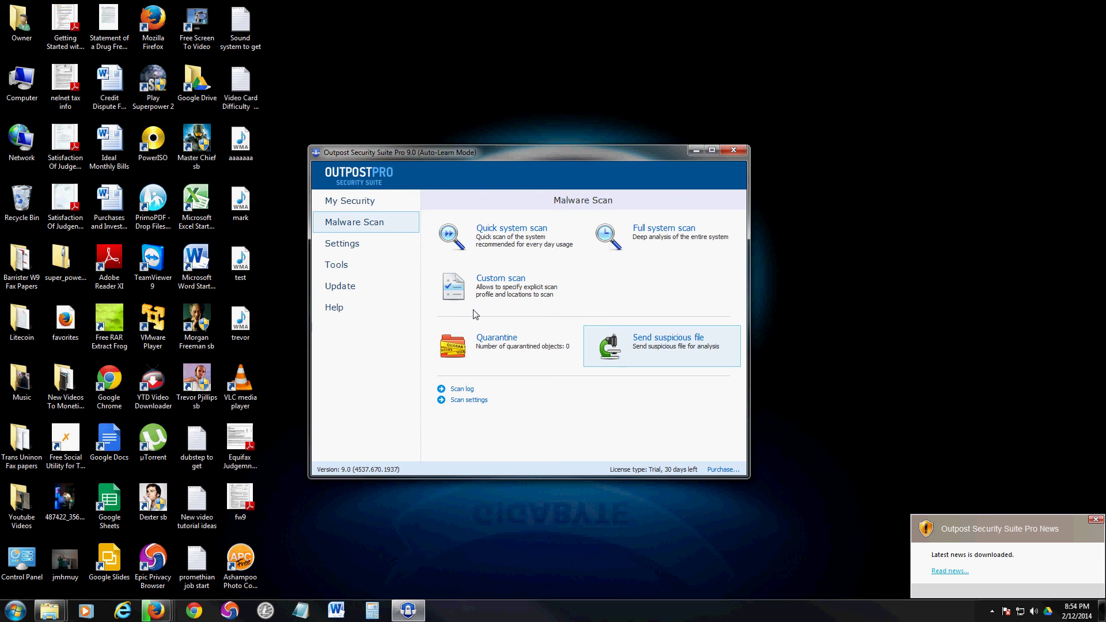
Step: Open the Event Viewer and view the Firewall and Attack Detection logs
left_click(348, 270)
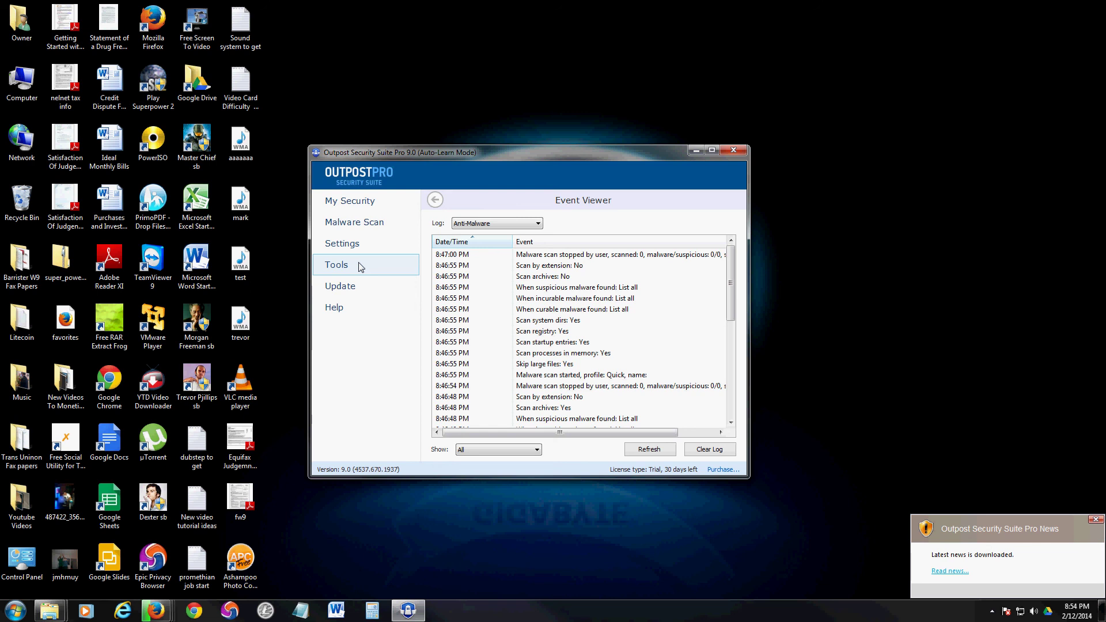
left_click(476, 226)
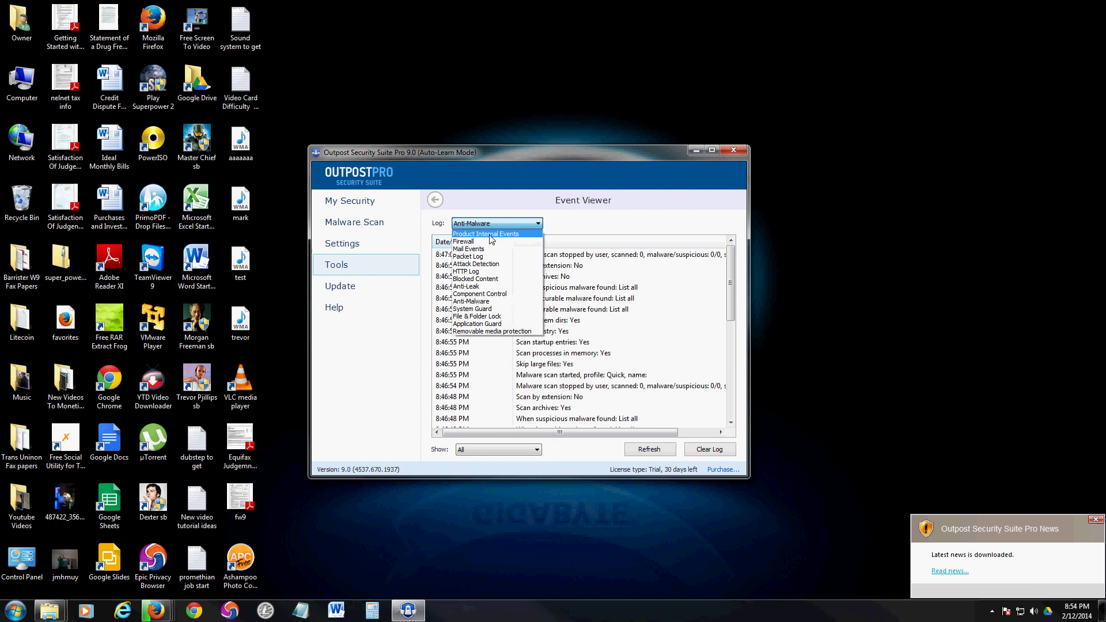
left_click(490, 241)
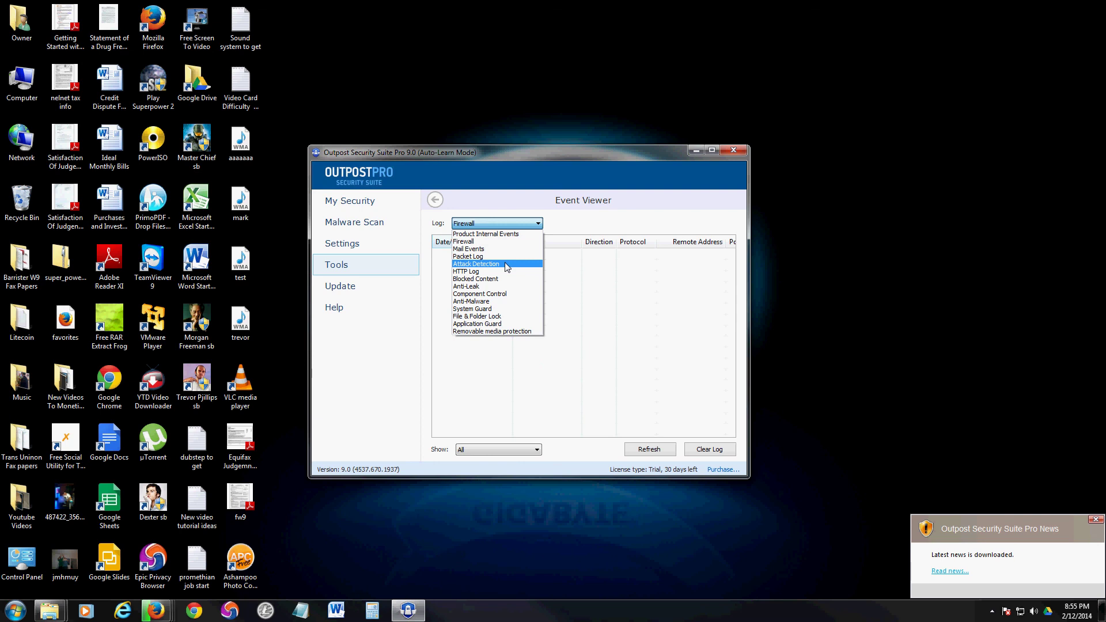
left_click(507, 265)
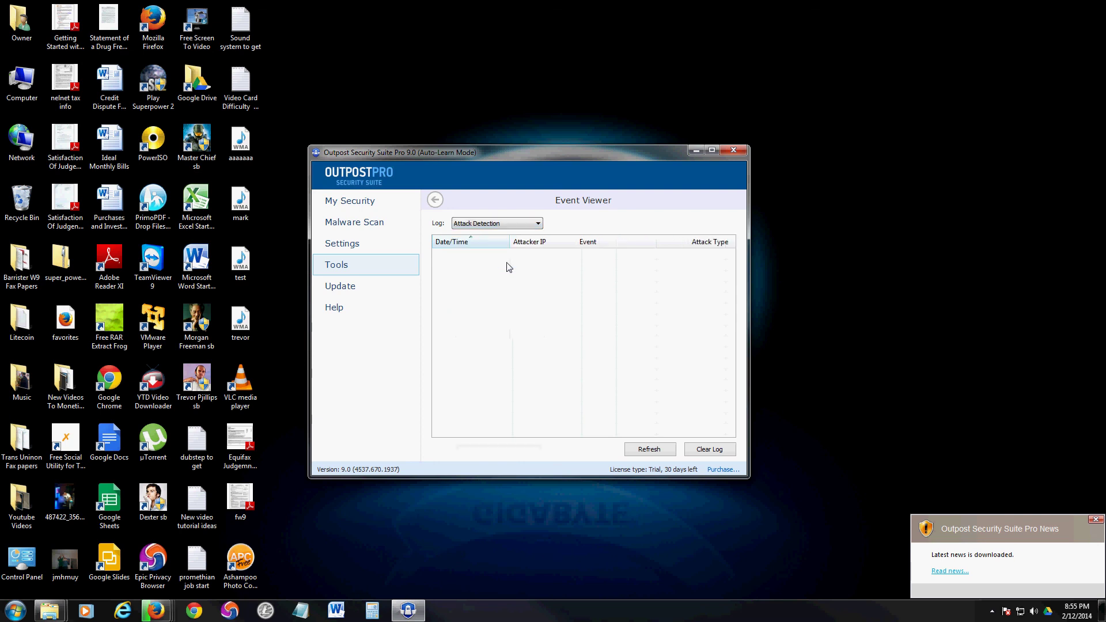
Step: View the Component Control and System Guard logs, then return to My Security
left_click(512, 223)
left_click(508, 295)
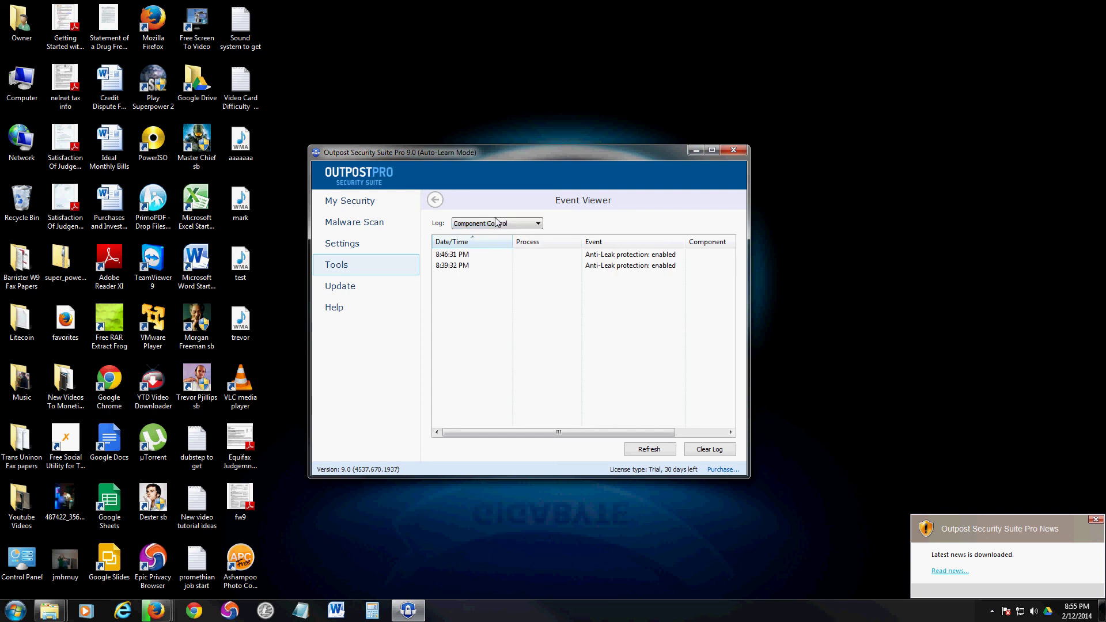
left_click(471, 224)
left_click(496, 309)
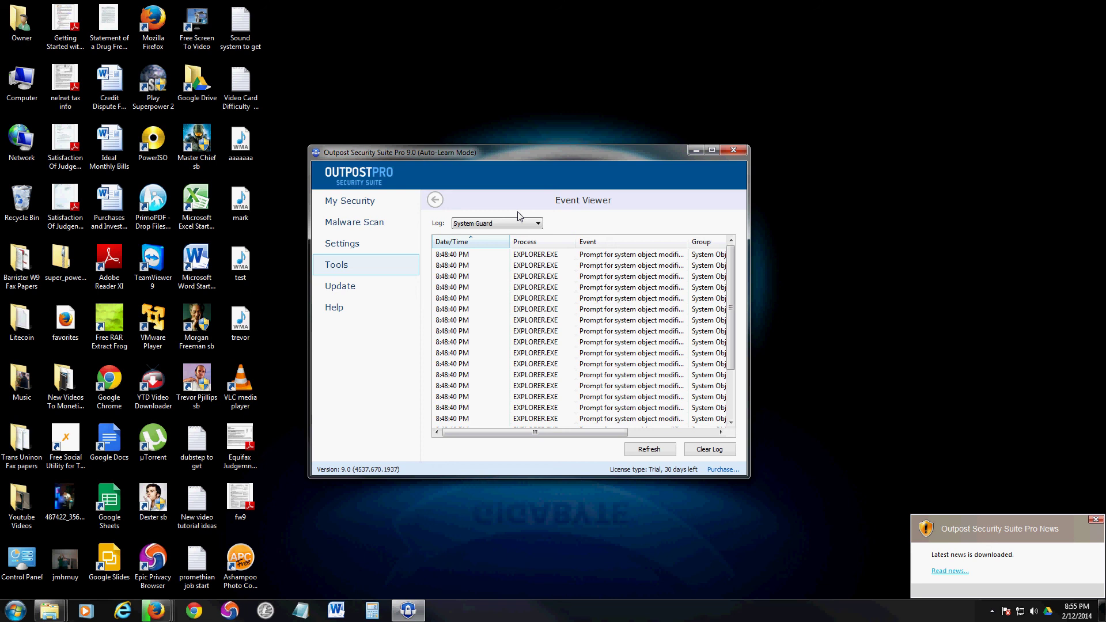
left_click(391, 209)
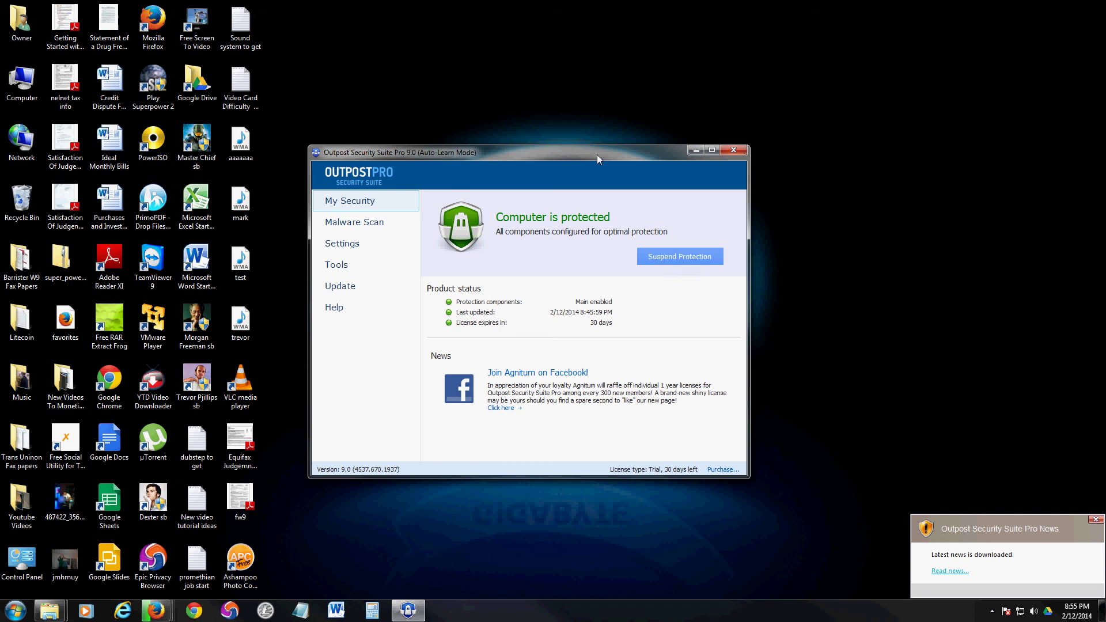
Step: Open the Settings summary showing all protection components enabled
left_click_drag(597, 155, 601, 164)
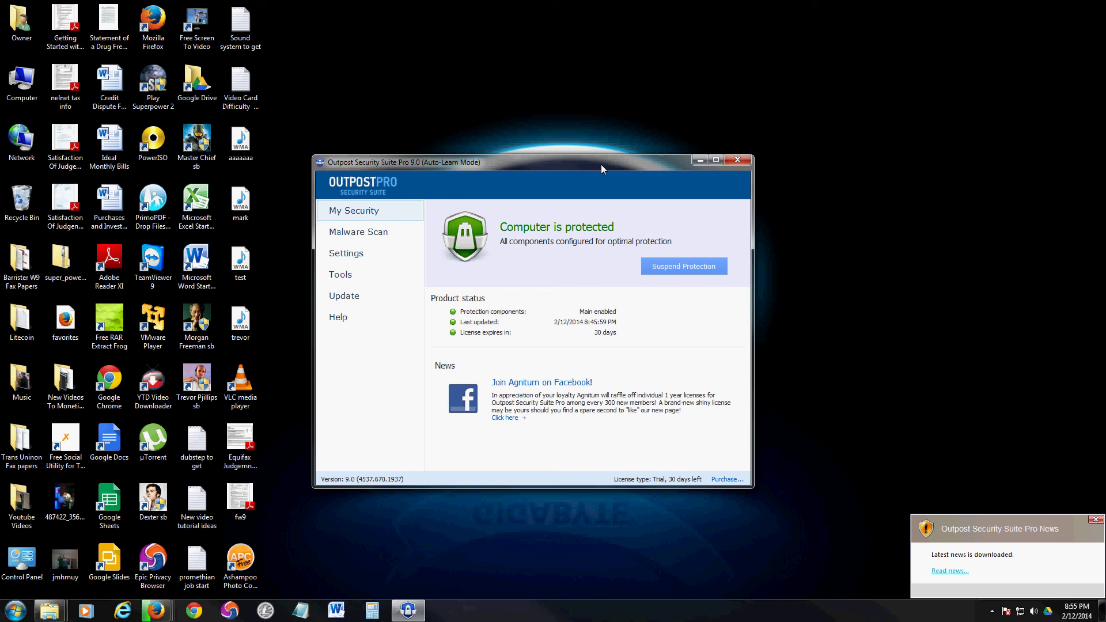
left_click(372, 259)
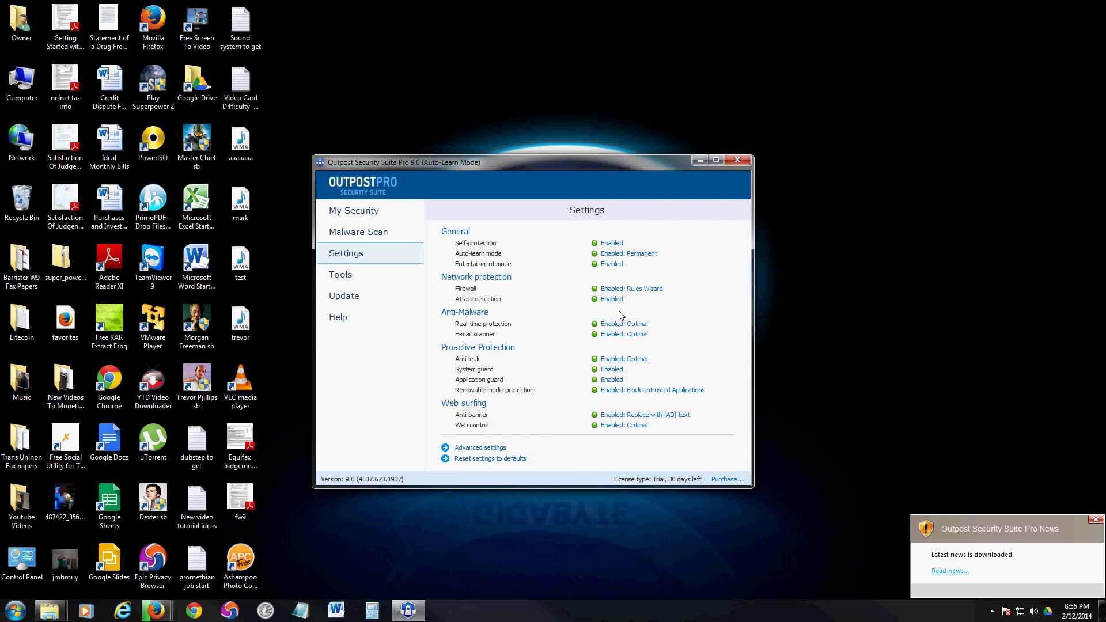
Step: Review Configuration, the hourly Update schedule and Real-Time Protection in advanced settings, then cancel
left_click(487, 450)
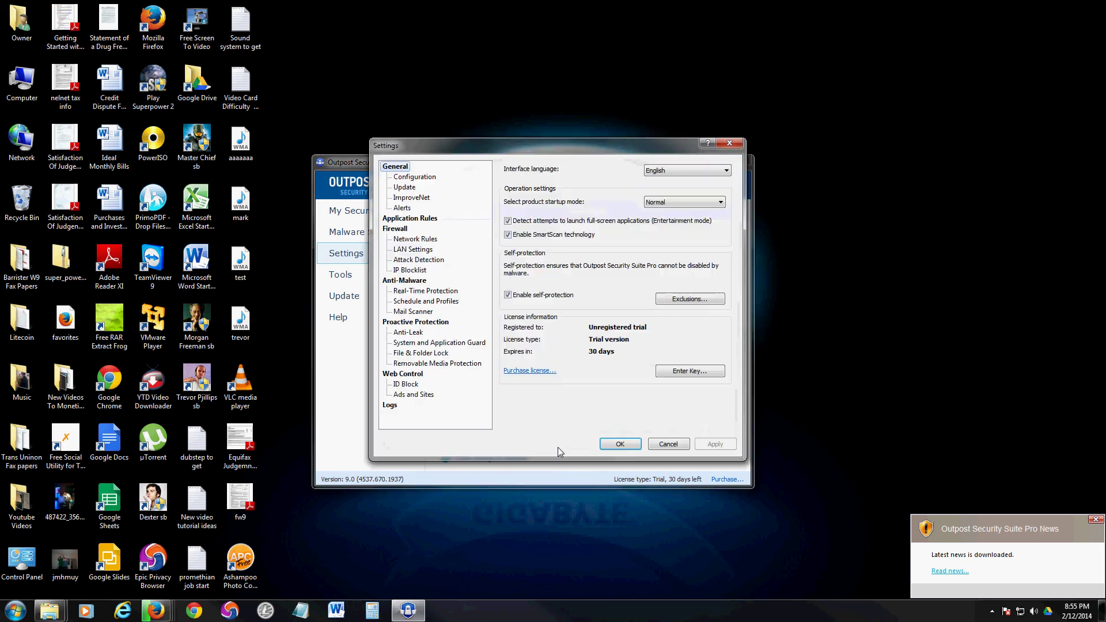
left_click(416, 178)
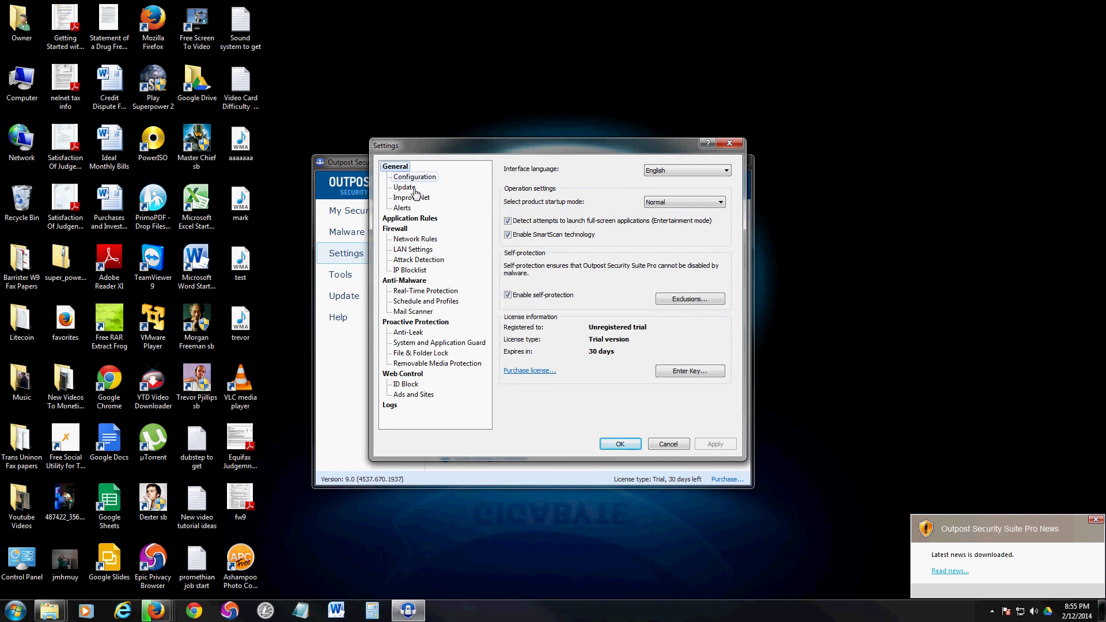
left_click(404, 187)
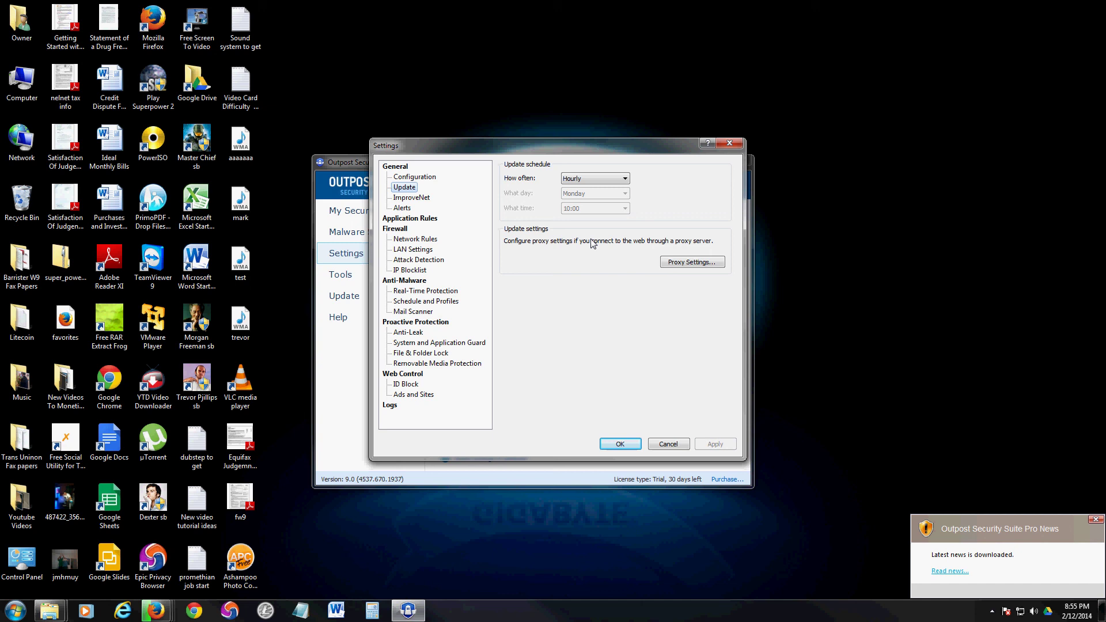
left_click(594, 179)
left_click(594, 197)
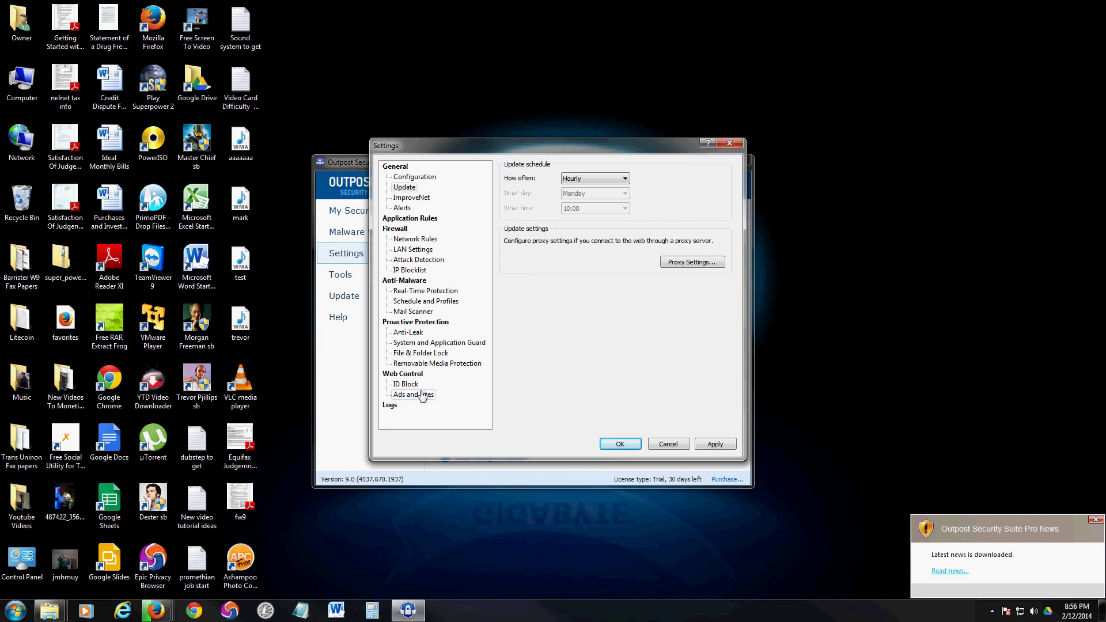
left_click(423, 292)
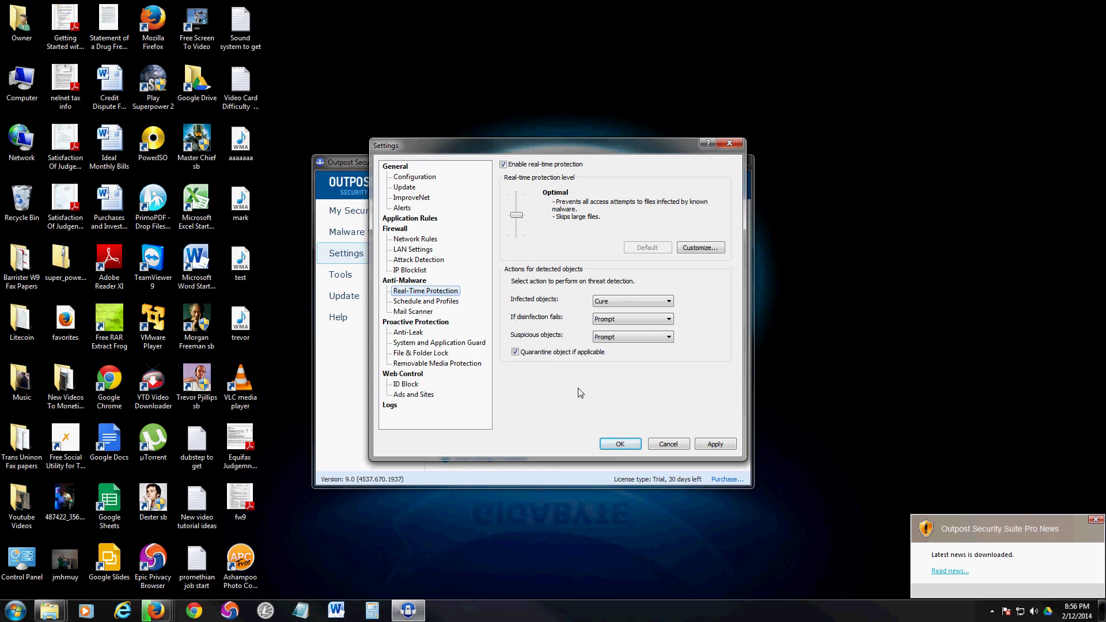
left_click(677, 446)
Step: Return to My Security, which shows the computer protected, and reposition the window
left_click_drag(450, 170, 459, 160)
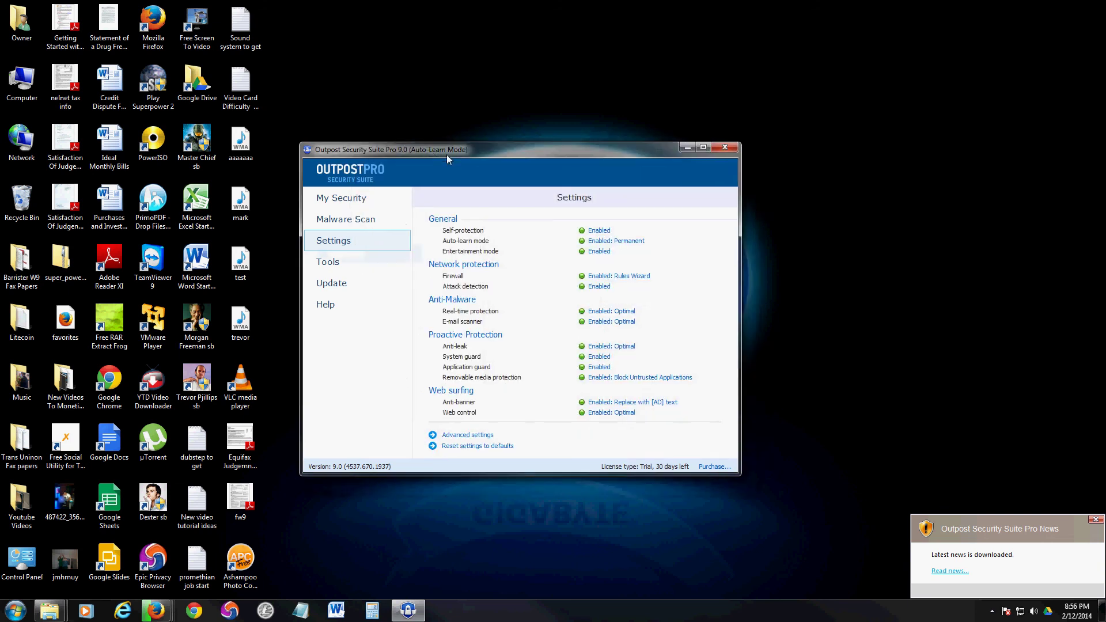
left_click(364, 200)
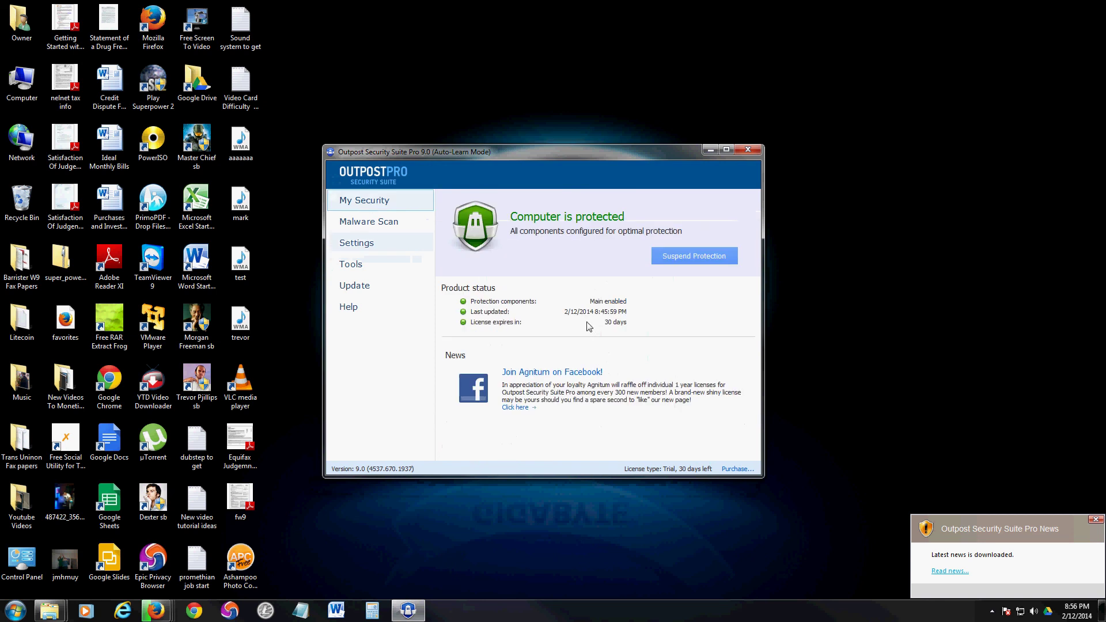
mouse_move(518, 152)
left_mouse_down()
mouse_move(514, 172)
mouse_move(512, 154)
left_mouse_up()
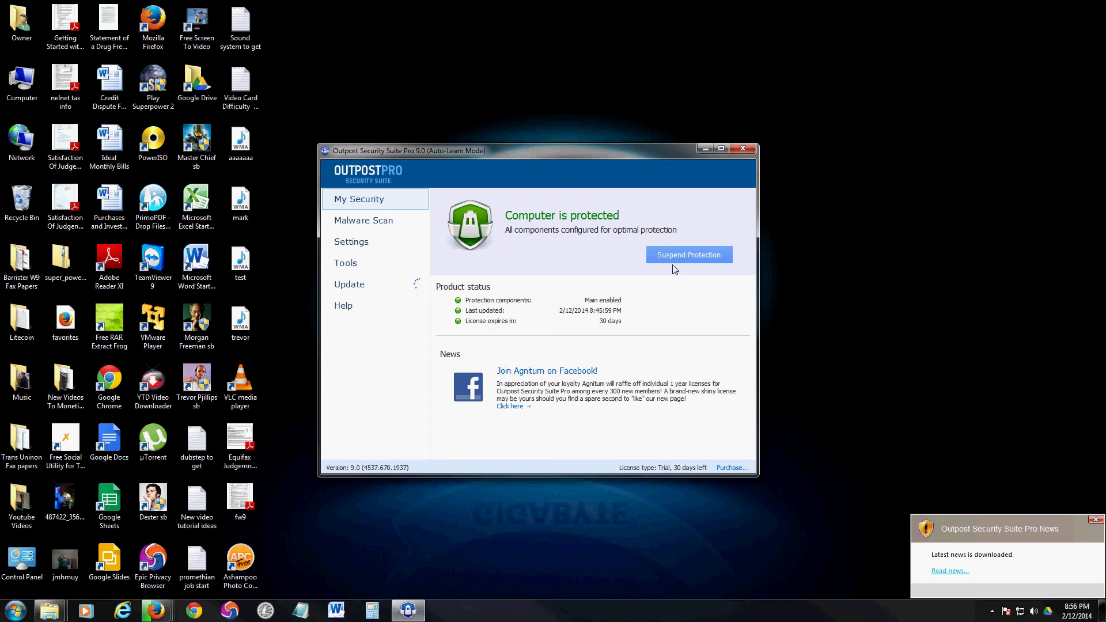
left_click_drag(604, 158, 583, 154)
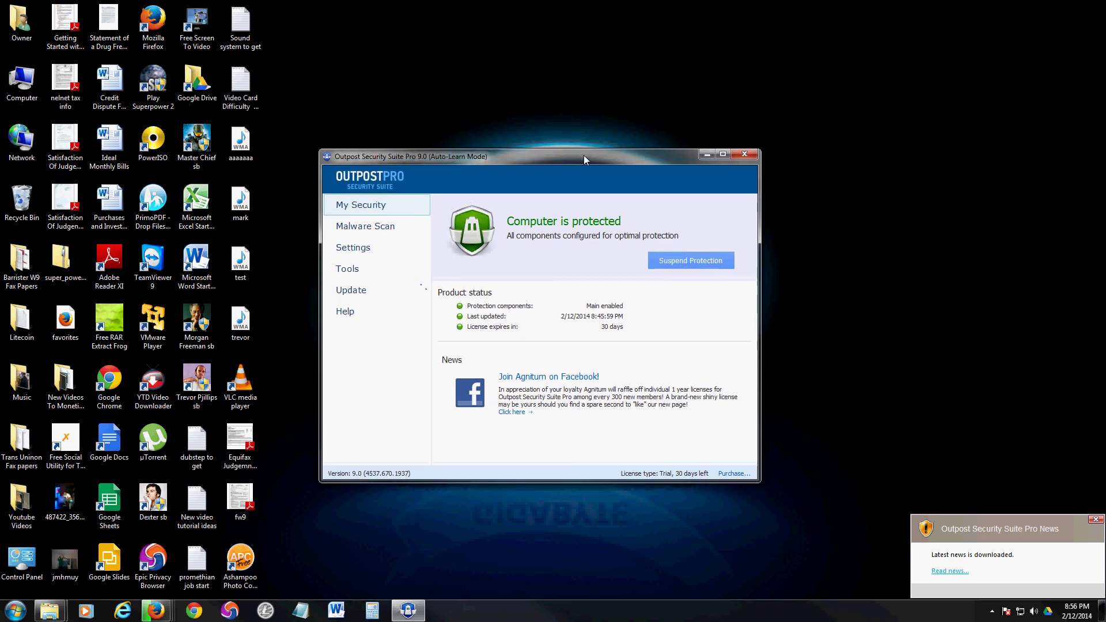